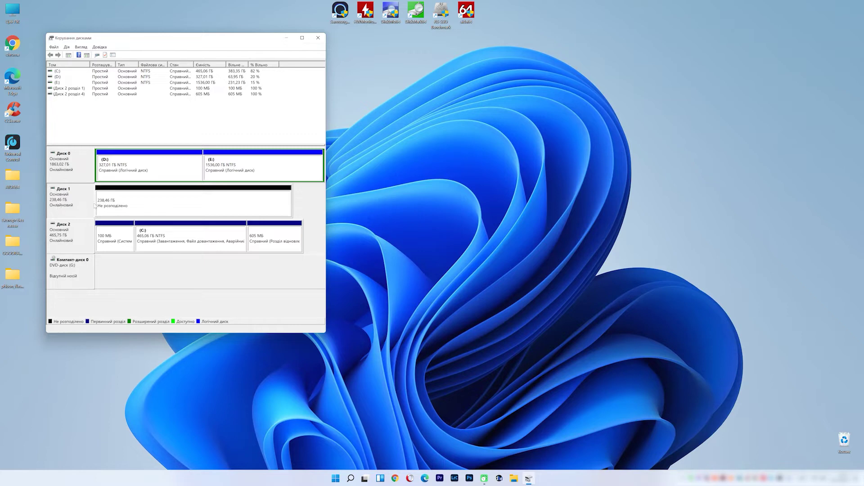
Create an NTFS simple volume with drive letter F on Disk 1's unallocated space, and close Disk Management.
right_click(149, 205)
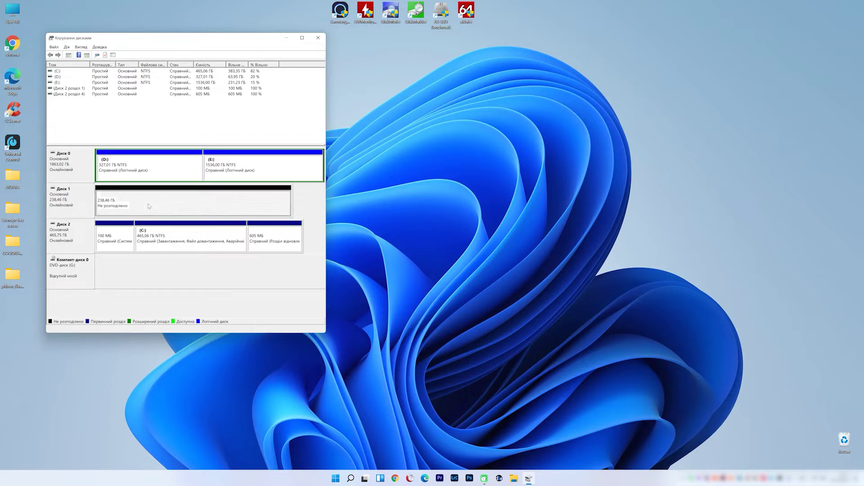
left_click(182, 207)
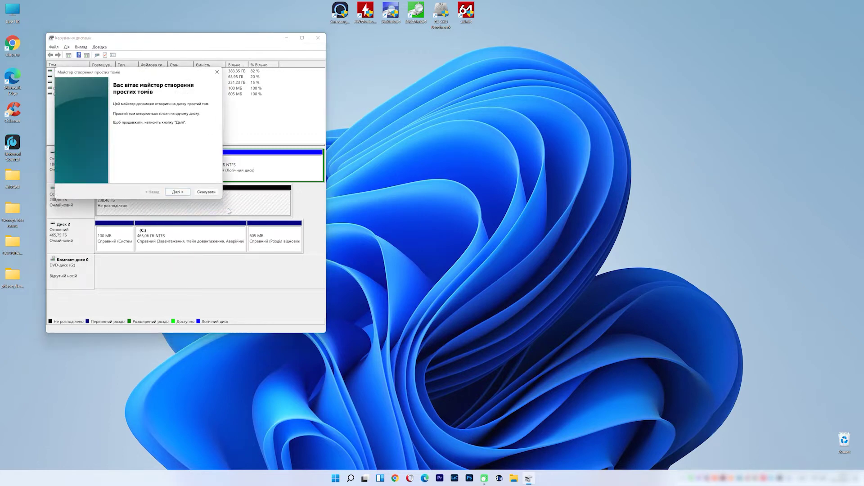
left_click(181, 192)
left_click(181, 192)
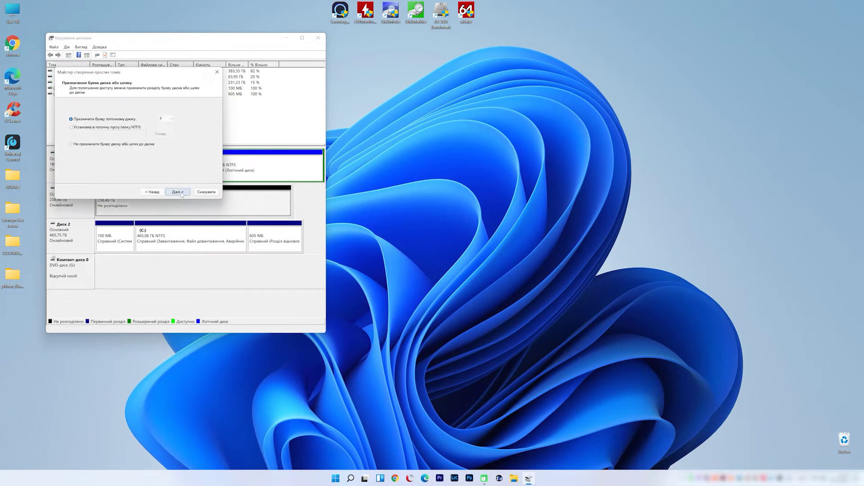
left_click(181, 193)
left_click(182, 193)
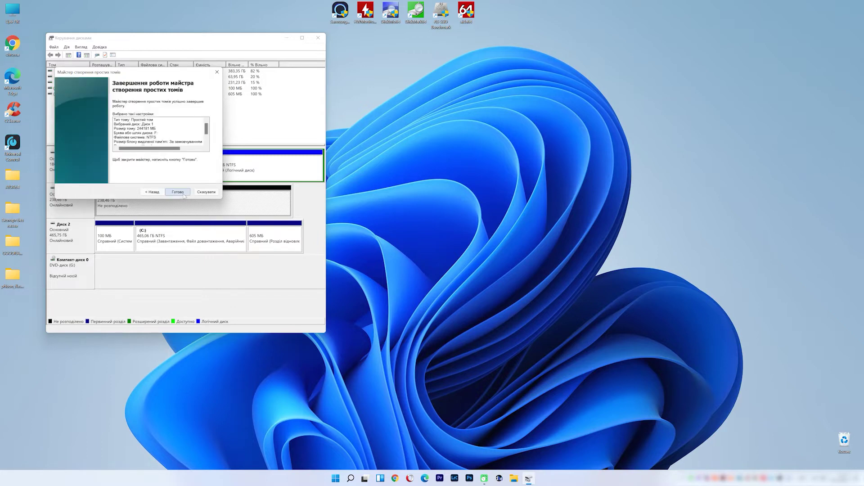
left_click(177, 192)
left_click(177, 206)
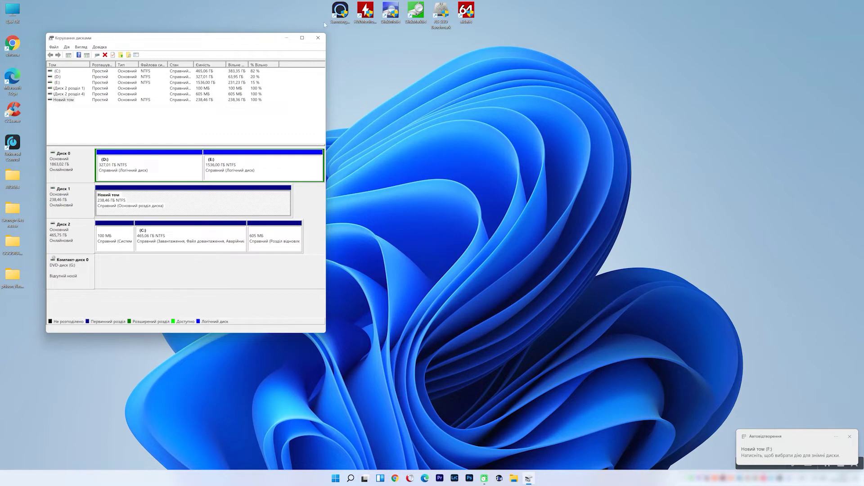
left_click(318, 37)
Launch the Goodram Optimum SSD Tool full screen and choose the SSDPR-CX400-256-G2 drive (F:).
double_click(14, 309)
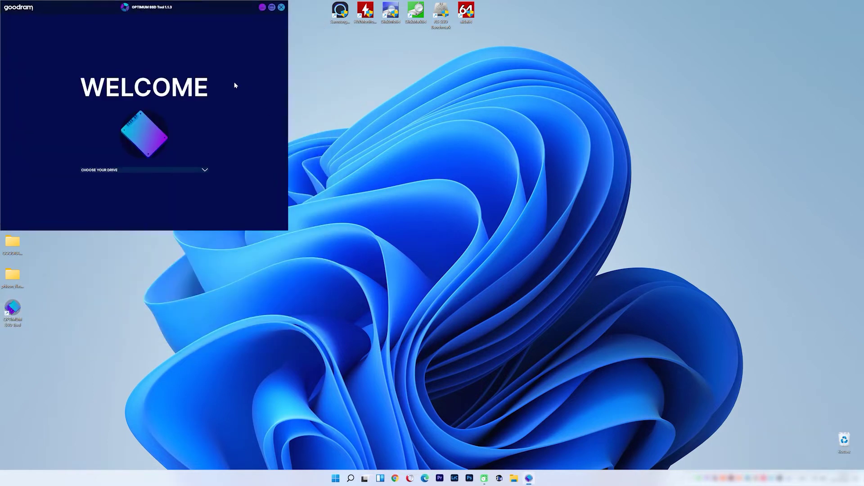
double_click(193, 12)
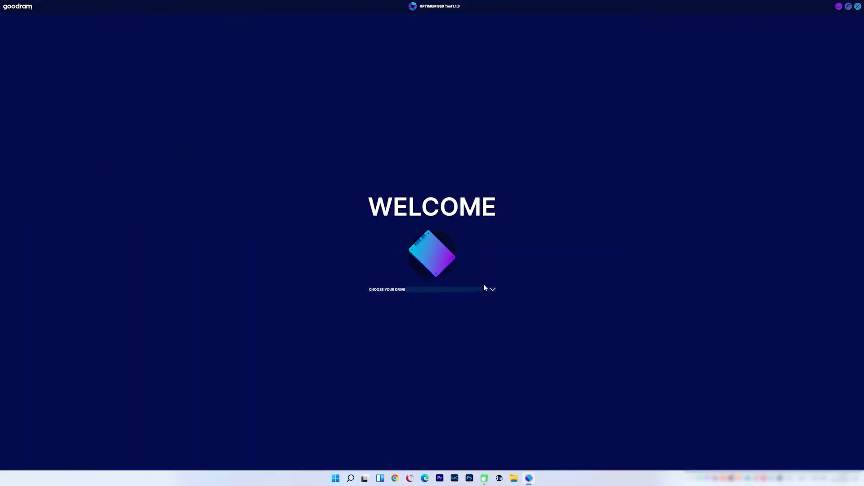
left_click(492, 289)
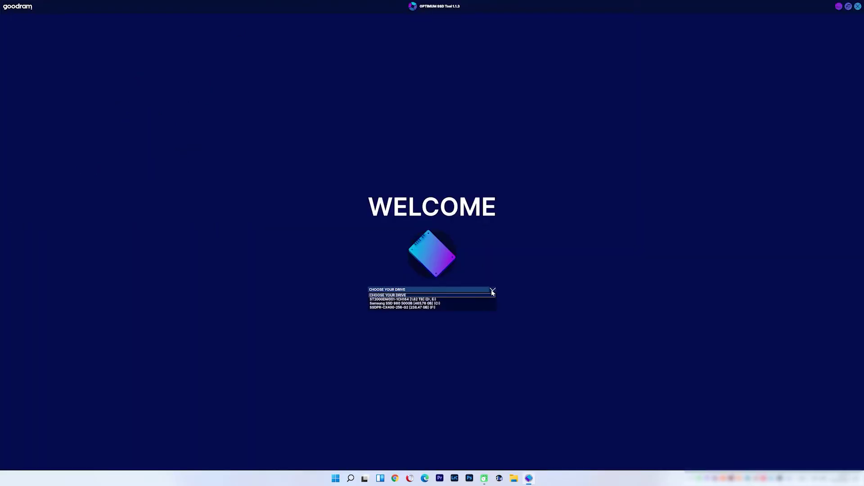
left_click(406, 307)
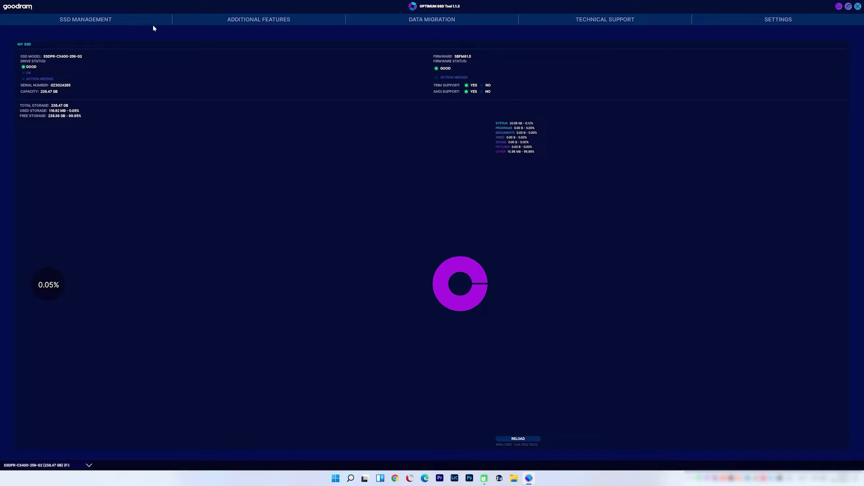
Look through the drive's SMART parameters, performance test, firmware update, data migration and technical support pages.
mouse_move(143, 22)
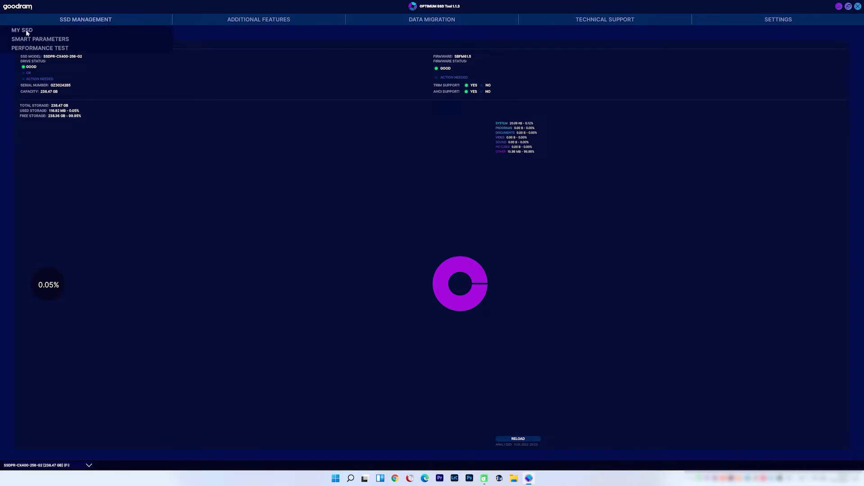
left_click(41, 41)
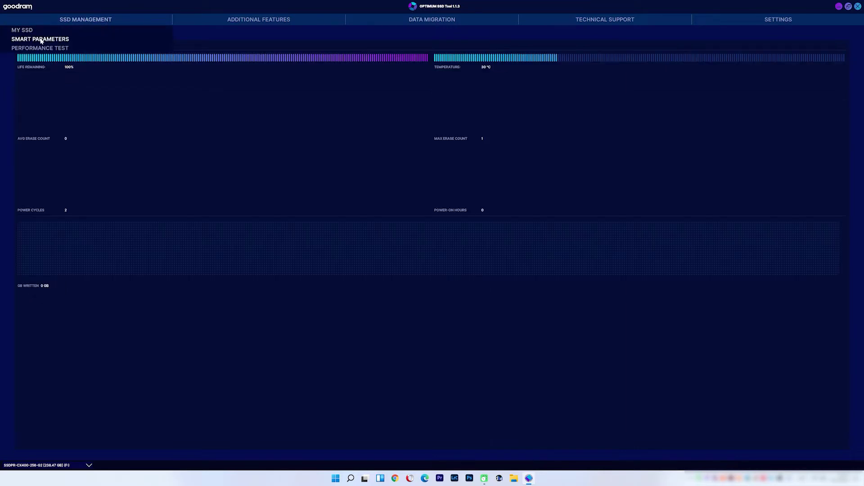
left_click(23, 31)
left_click(30, 50)
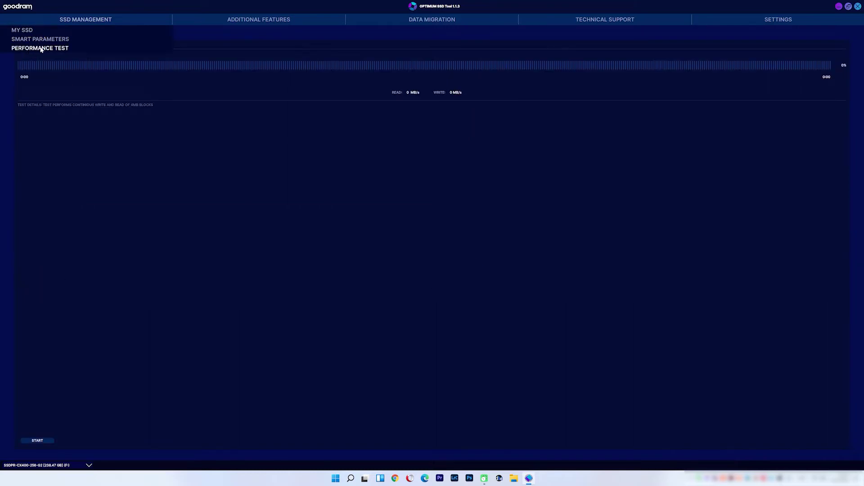
left_click(231, 30)
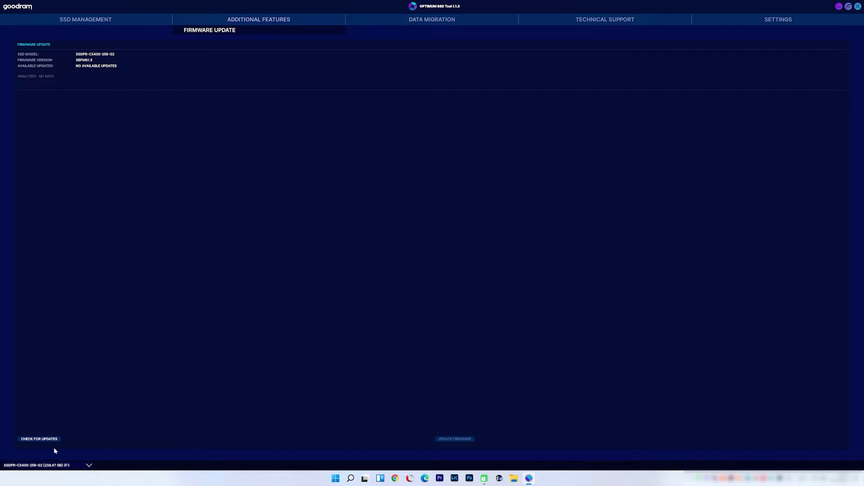
left_click(453, 16)
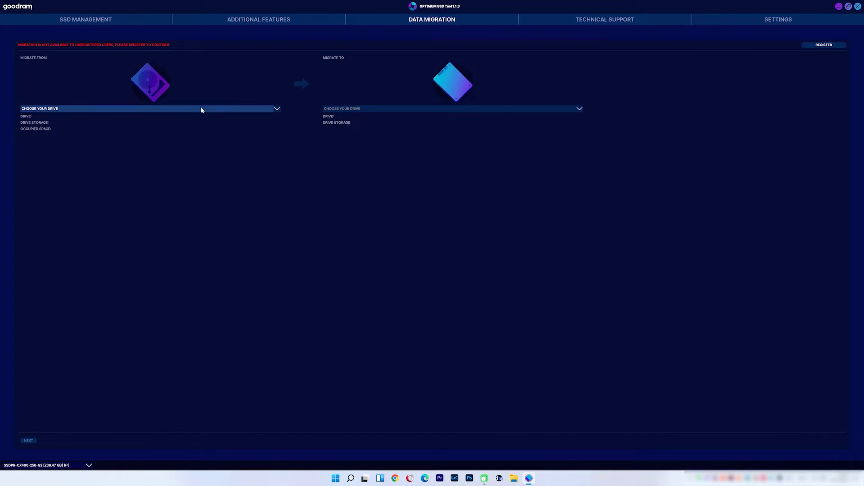
left_click(632, 20)
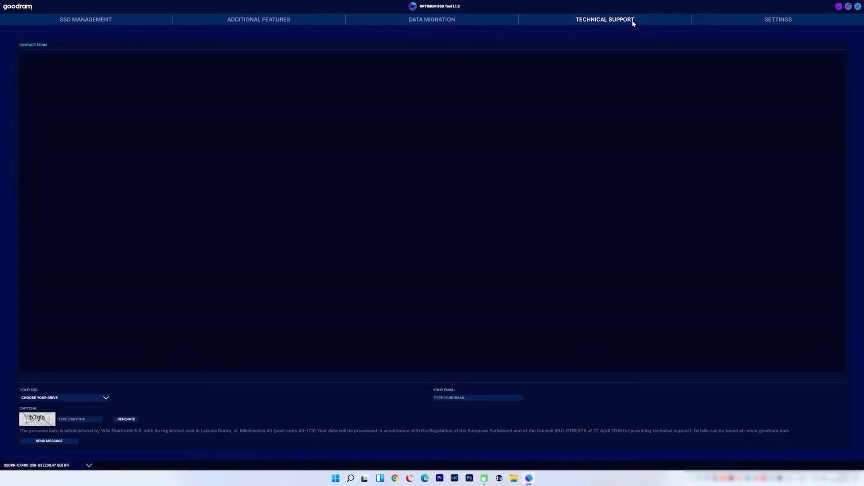
Set the SSD tool's language to Ukrainian in its settings.
left_click(800, 21)
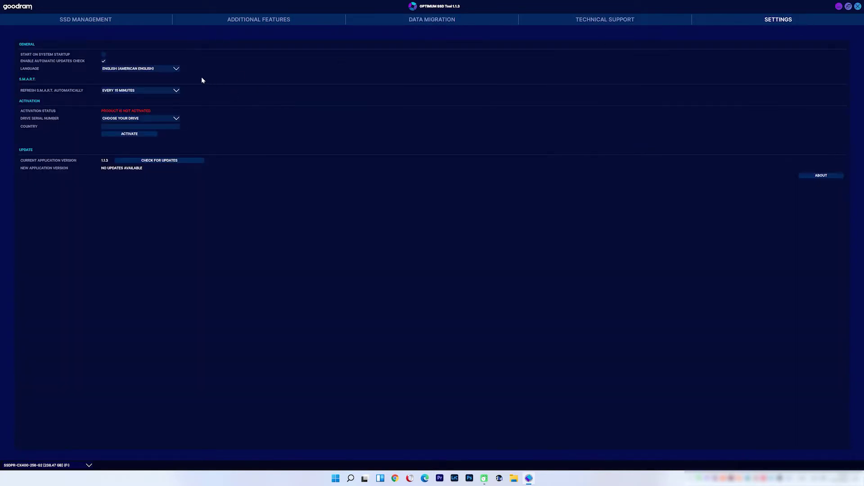
left_click(161, 70)
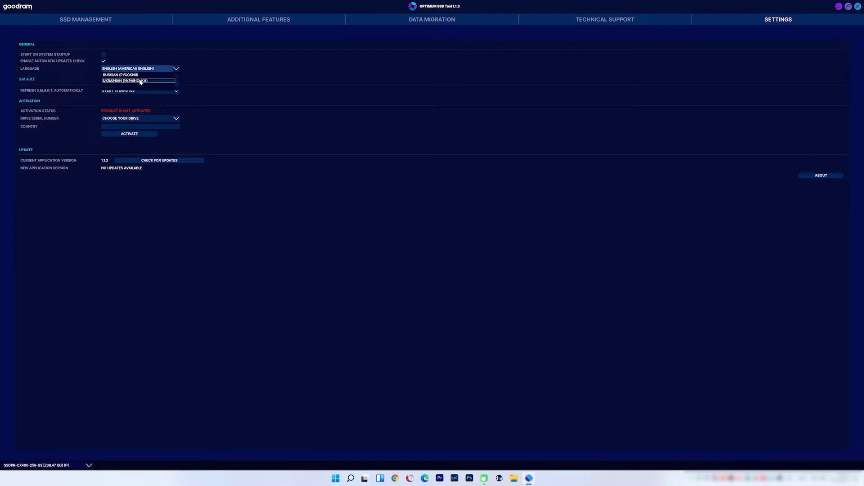
left_click(144, 81)
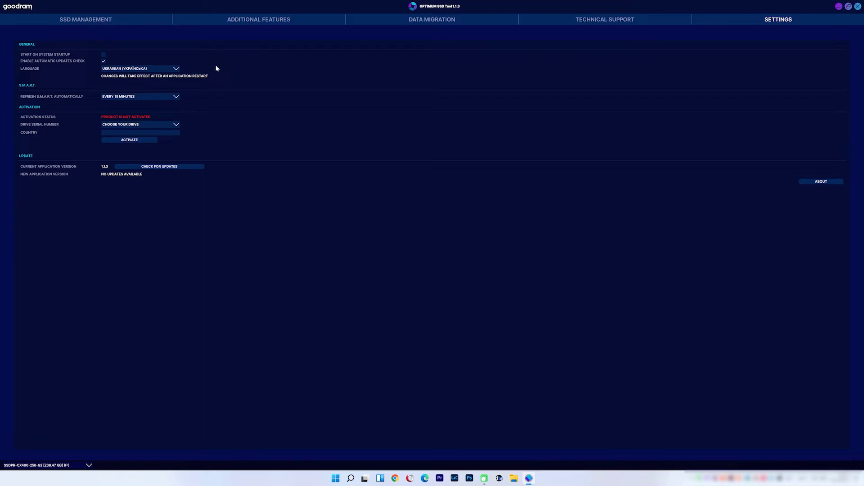
Activate the product for the SSDPR-CX400-256-G2 drive and check for application updates.
left_click(159, 125)
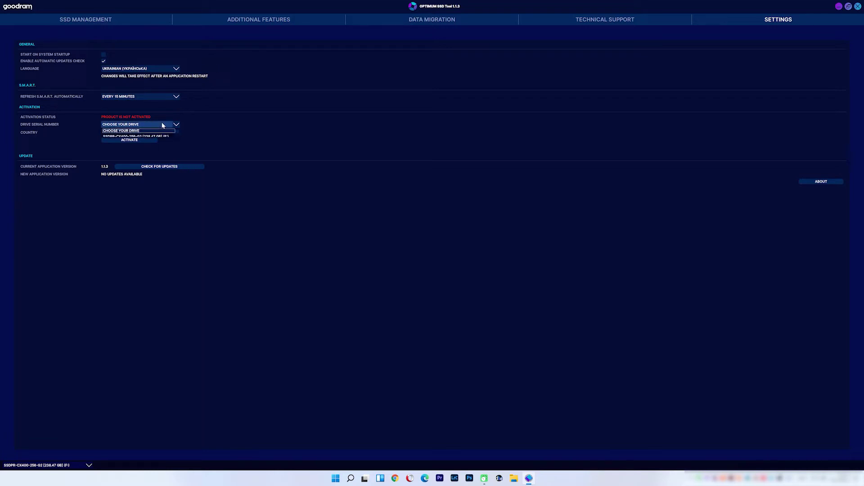
left_click(150, 133)
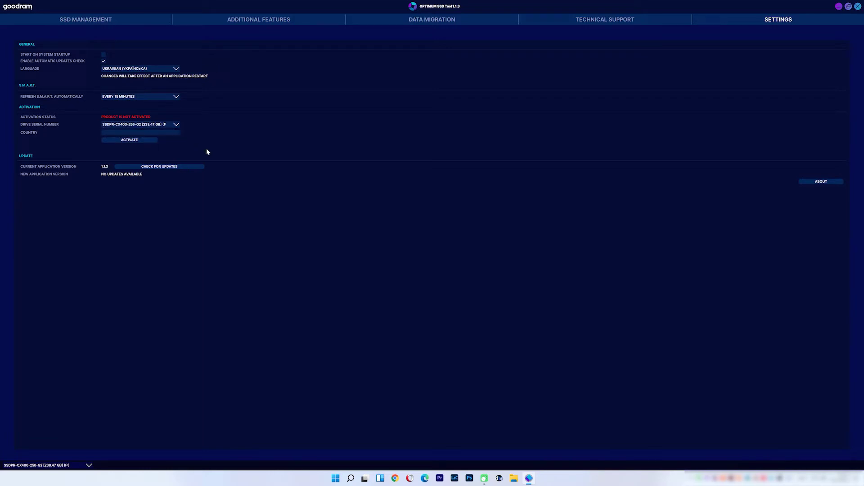
left_click(135, 141)
left_click(156, 165)
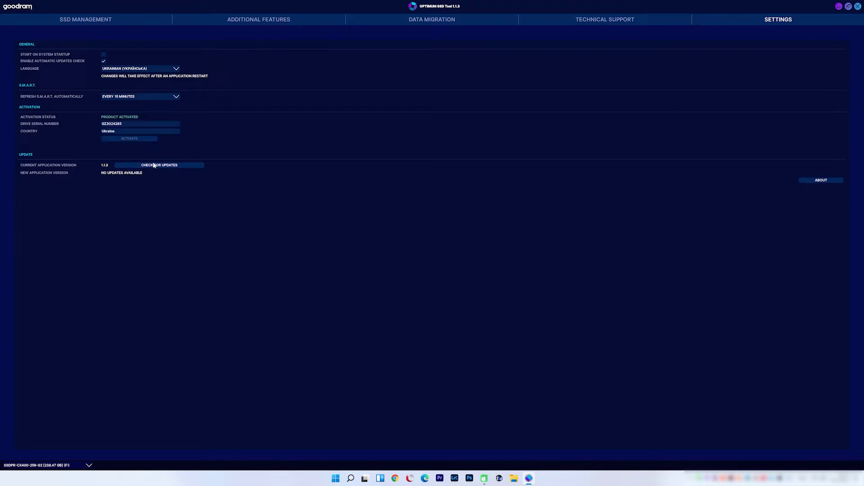
left_click(157, 167)
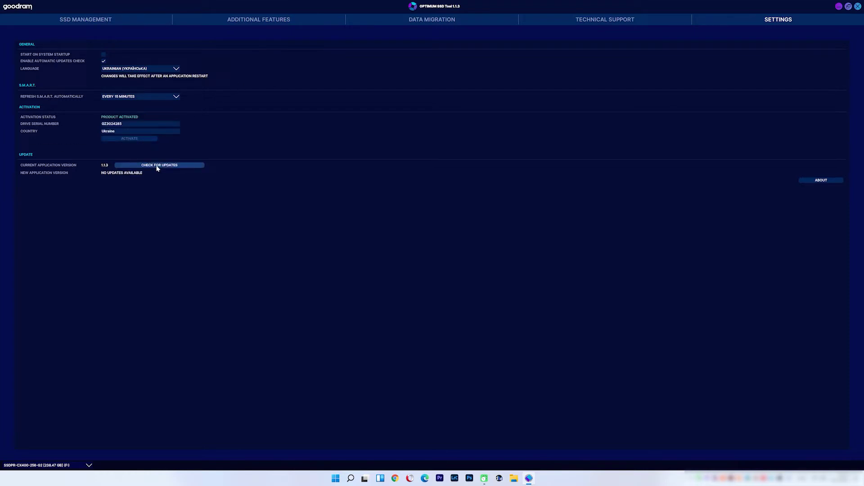
Review the firmware update page for the selected SSD, and close the SSD tool.
mouse_move(260, 17)
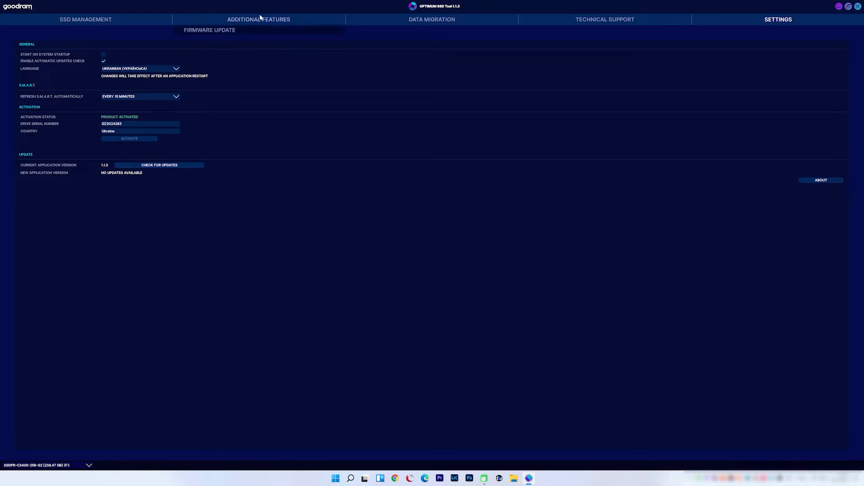
left_click(217, 31)
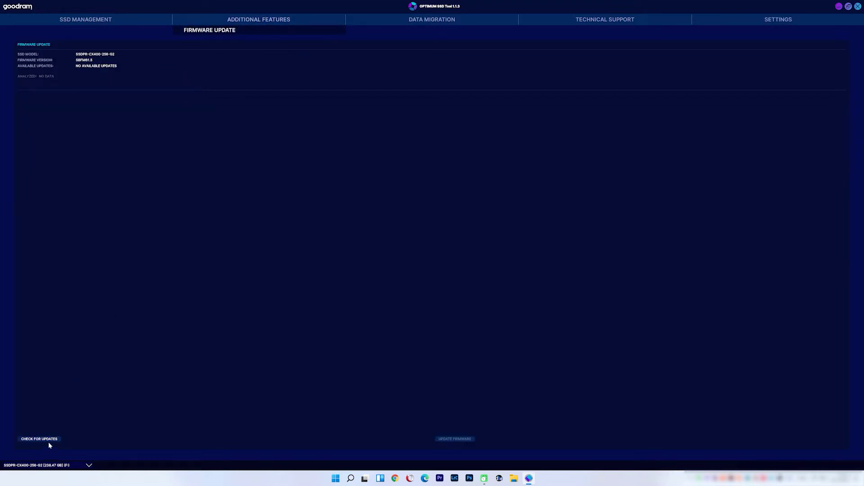
left_click(858, 6)
Run phison_flash_id.exe from the nested phison_flash_id841 folder on drive number 1, the SSDPR-CX400-256-G2.
double_click(12, 275)
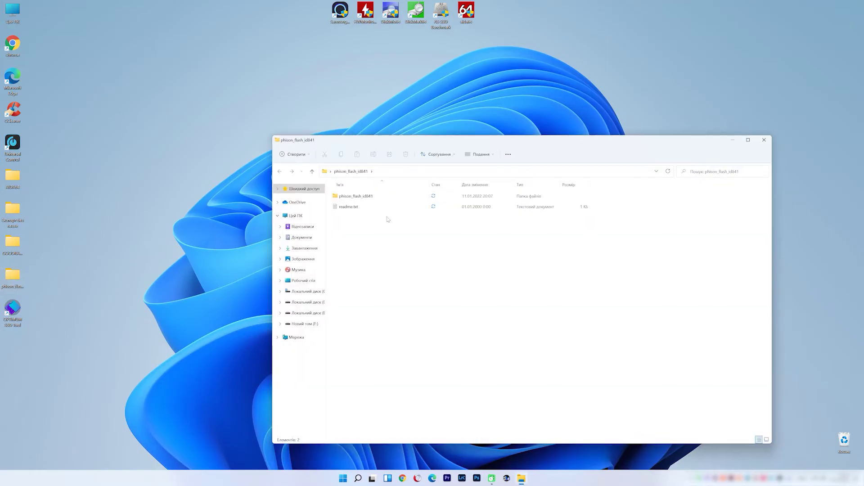
double_click(358, 196)
double_click(362, 207)
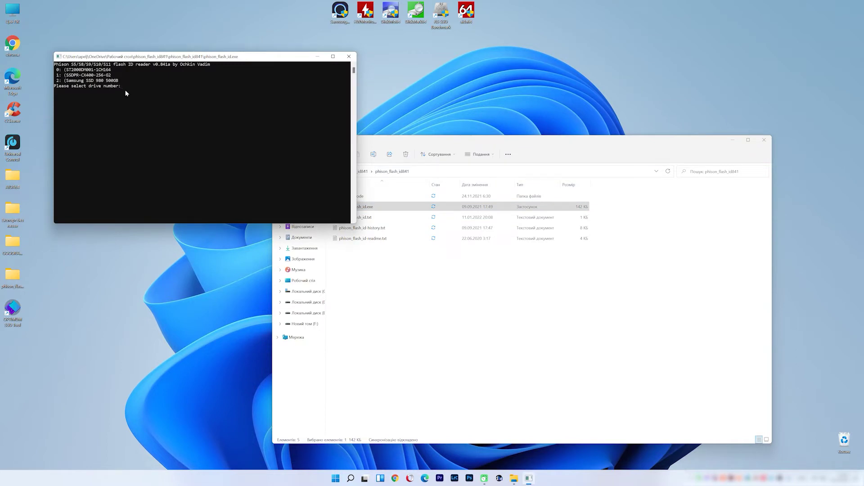
type("1")
key("Return")
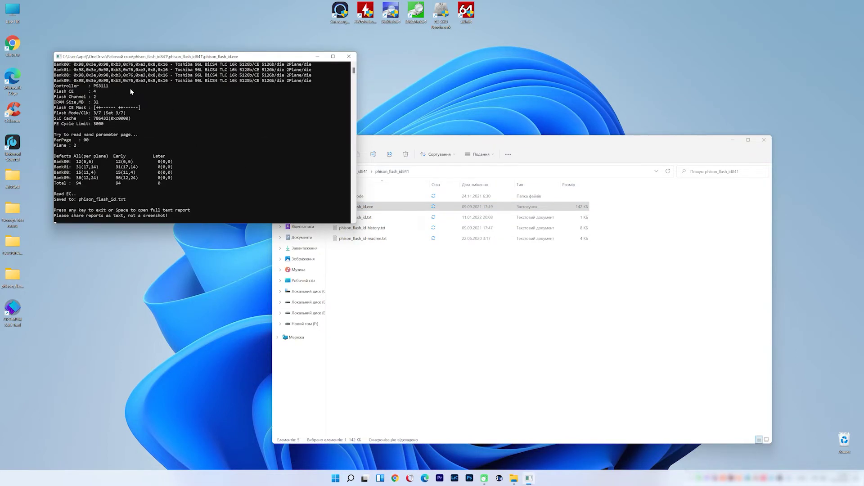
Examine the controller and flash memory bank lines in the Phison flash ID report.
left_click(122, 165)
scroll(123, 165, "up", 3)
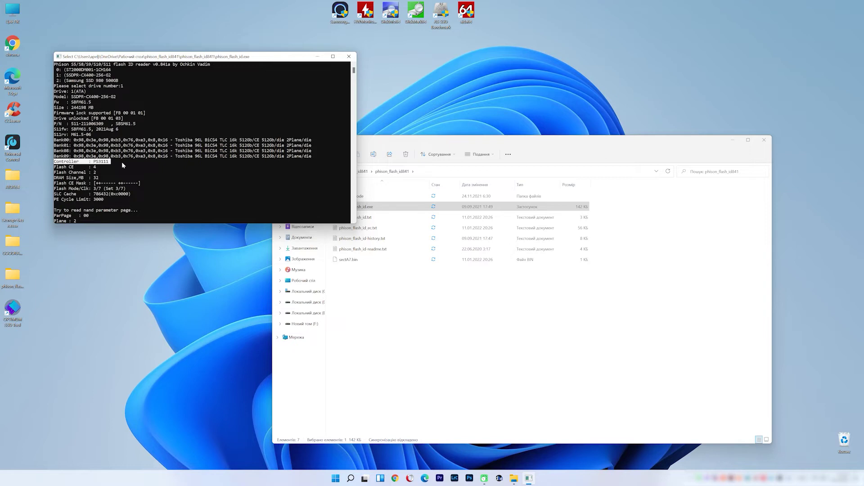
left_click(121, 161)
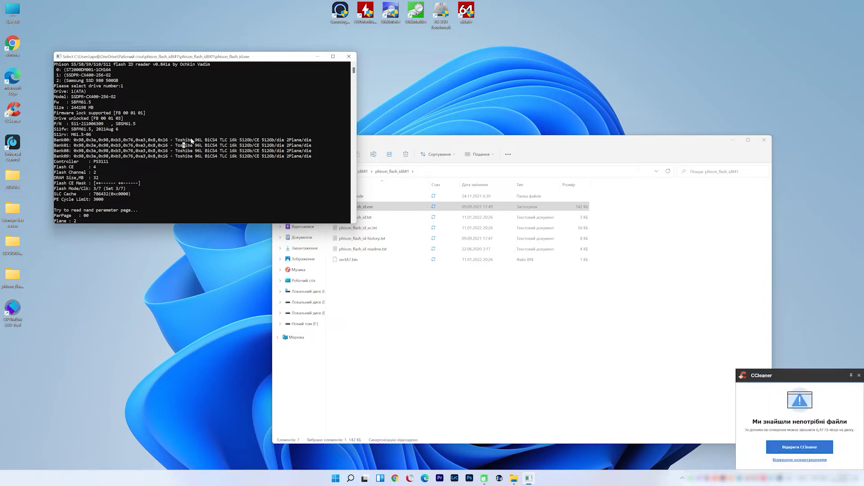
left_click_drag(174, 141, 316, 140)
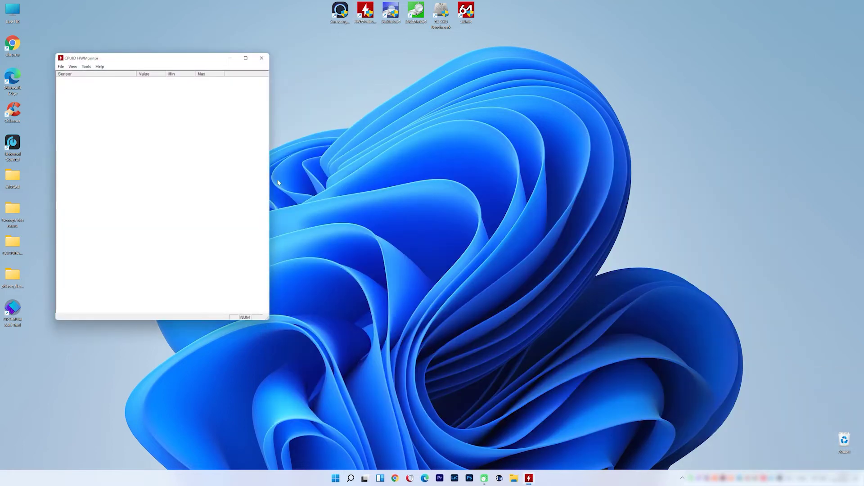
Collapse every device's sensors in HWMonitor and expand only the SSDPR-CX400-256-G2 to read its temperature.
scroll(225, 174, "down", 5)
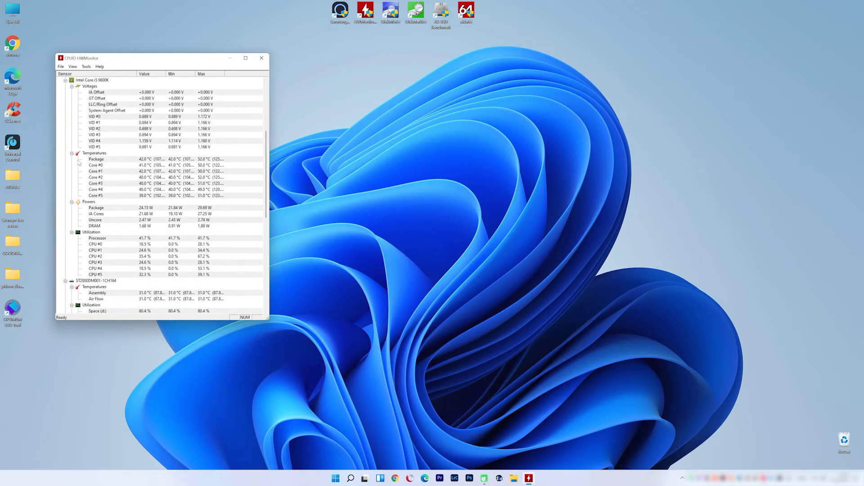
scroll(72, 90, "up", 8)
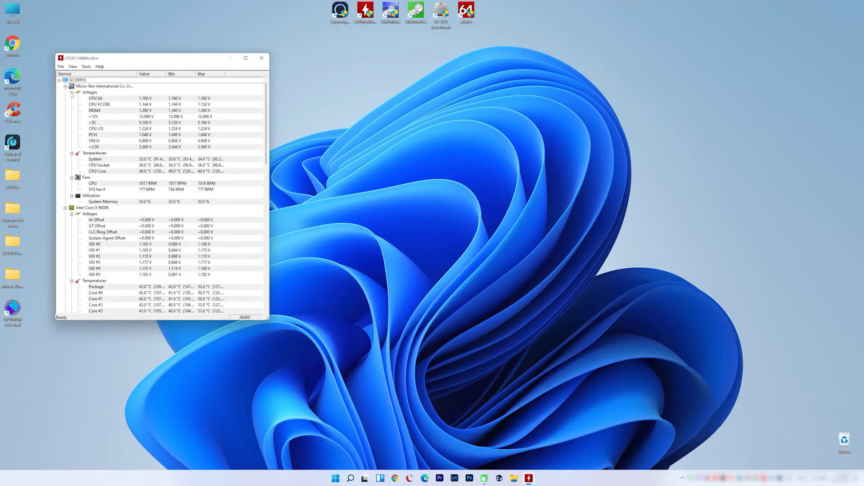
left_click(65, 86)
left_click(65, 92)
left_click(65, 98)
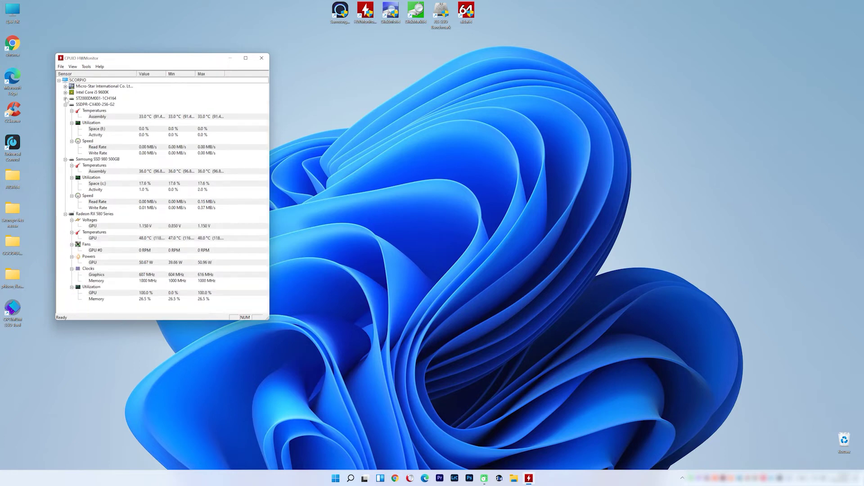
left_click(66, 104)
left_click(65, 110)
left_click(65, 117)
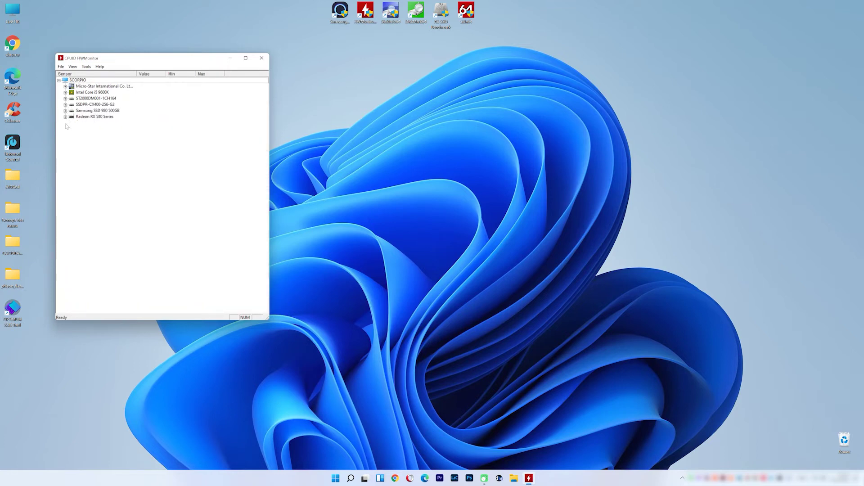
left_click(65, 104)
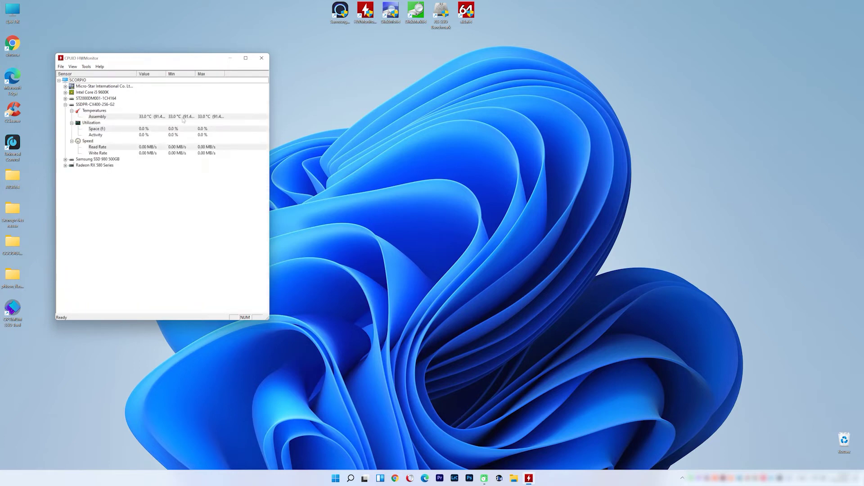
Enlarge the HWMonitor window, widen its columns to show full readings, and select the SSDPR-CX400-256-G2's Assembly temperature.
left_click_drag(267, 319, 367, 365)
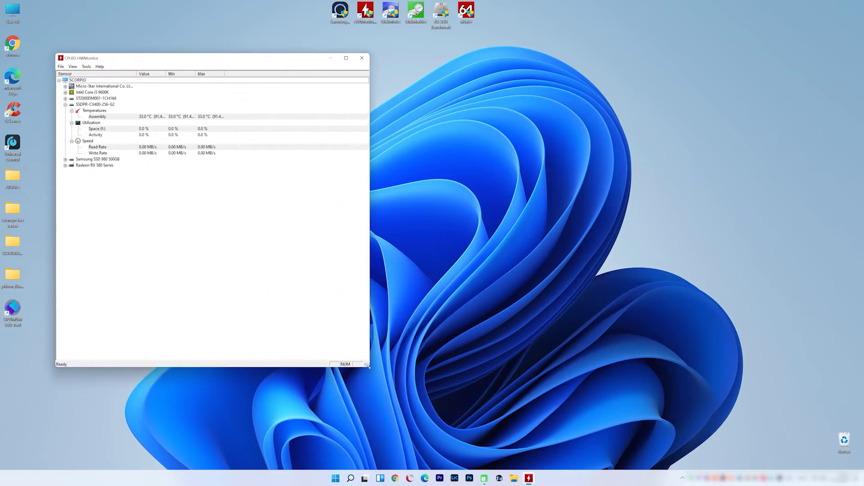
left_click_drag(180, 74, 221, 55)
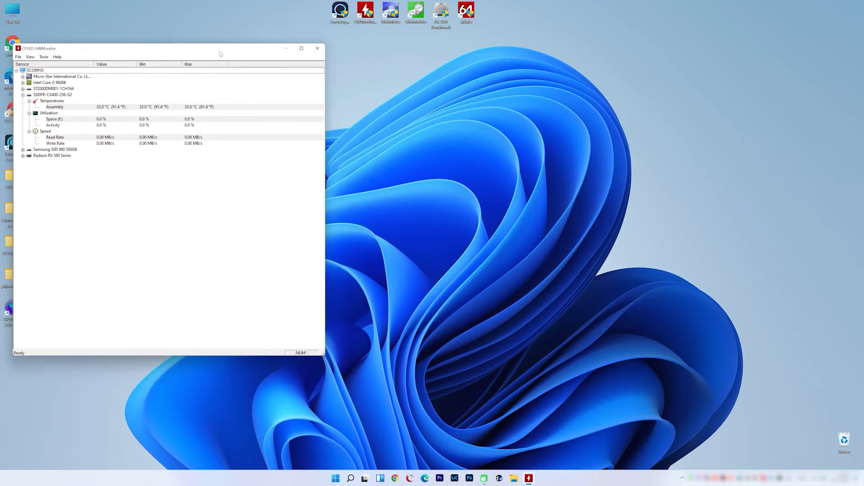
left_click(104, 108)
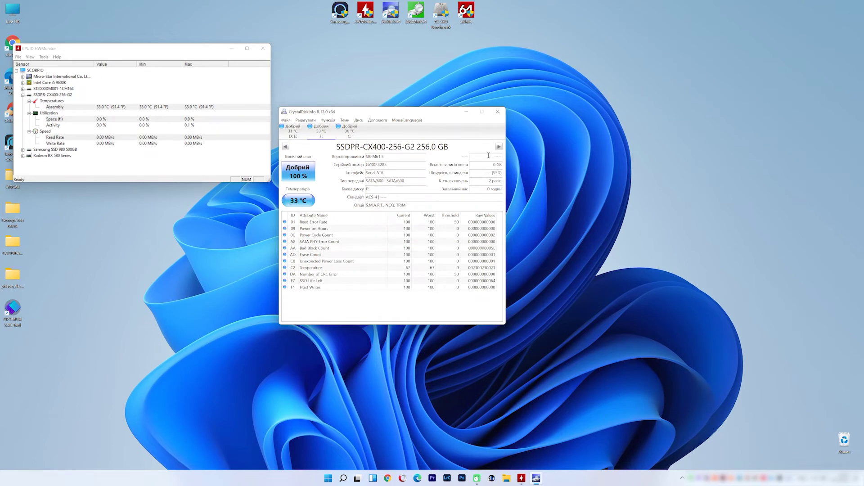
Check the SSD's total host writes and power-on count in CrystalDiskInfo, and place its window below HWMonitor.
left_click_drag(471, 165, 501, 166)
left_click_drag(489, 180, 502, 181)
left_click_drag(342, 117, 92, 194)
Open CrystalDiskMark beside the monitoring windows and run all its tests on drive F.
left_click(421, 21)
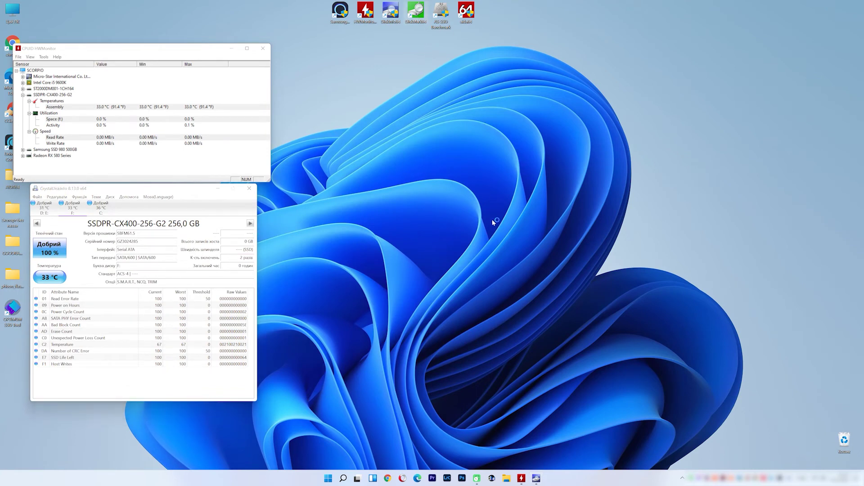
left_click_drag(430, 175, 390, 60)
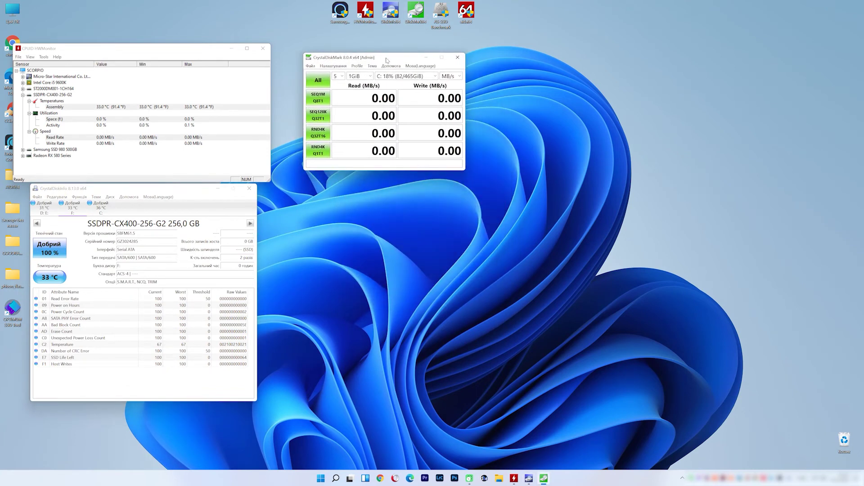
left_click(408, 77)
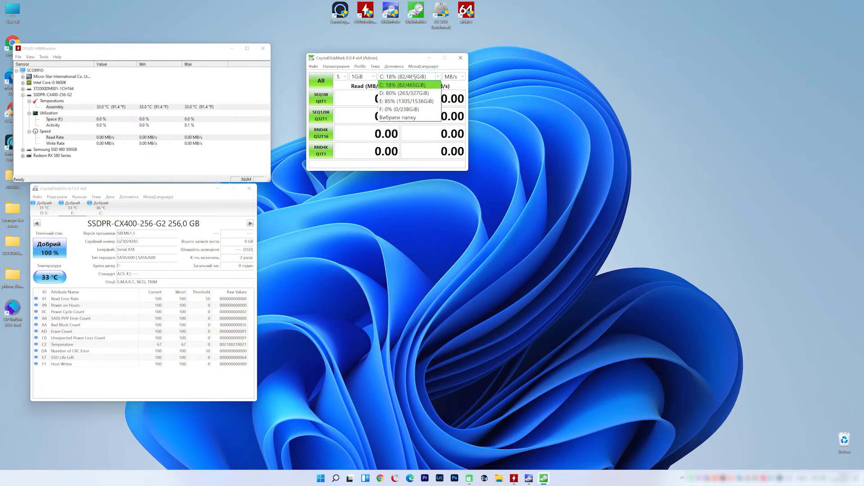
left_click(407, 110)
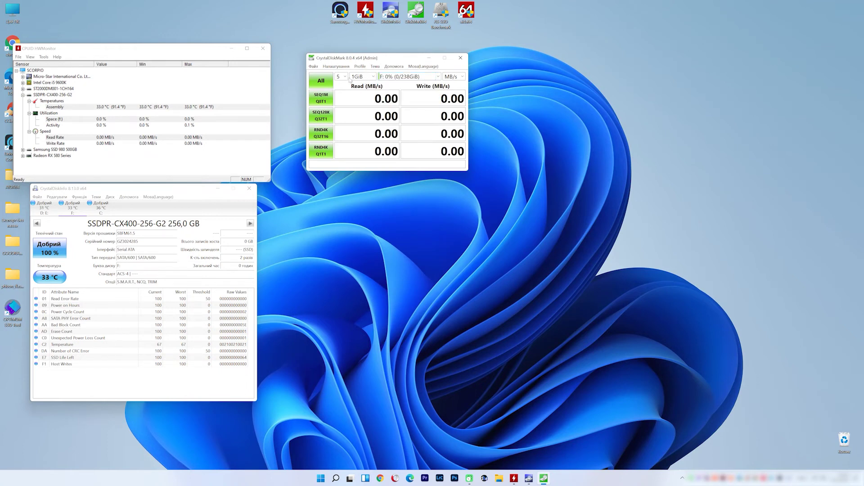
left_click(321, 82)
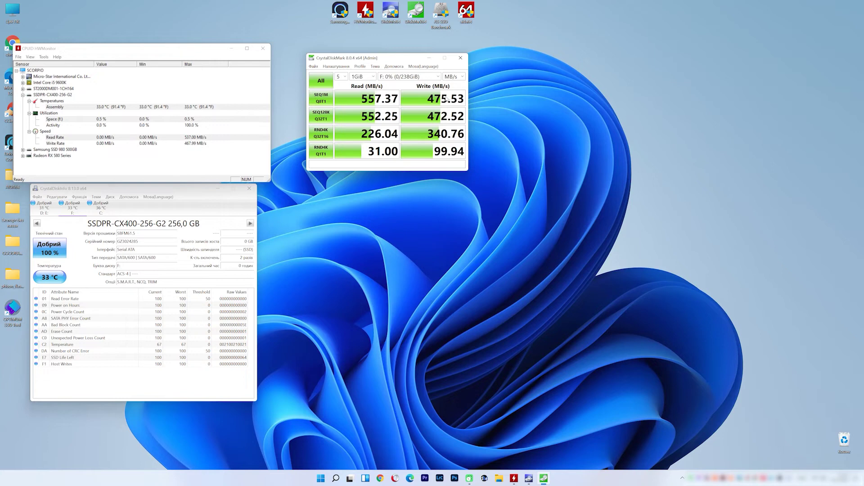
Open AS SSD Benchmark below CrystalDiskMark and run its full benchmark on drive F, the SSDPR-CX400-256-G2.
double_click(441, 18)
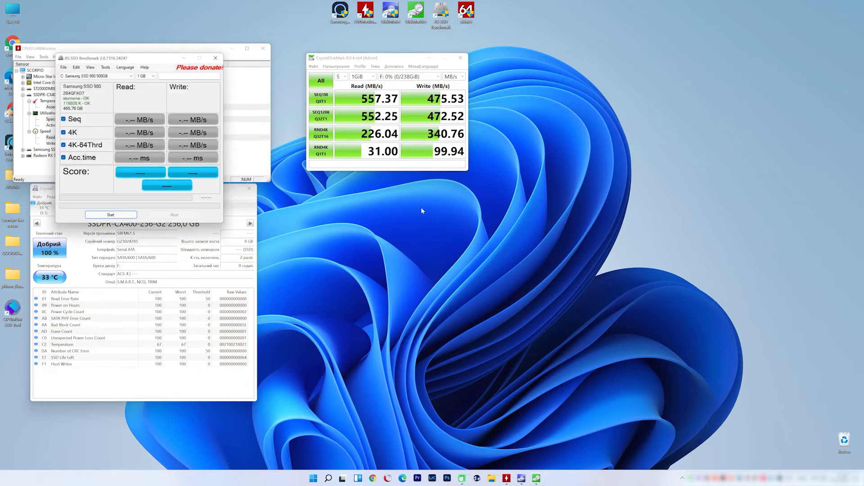
left_click_drag(166, 64, 416, 220)
left_click(382, 233)
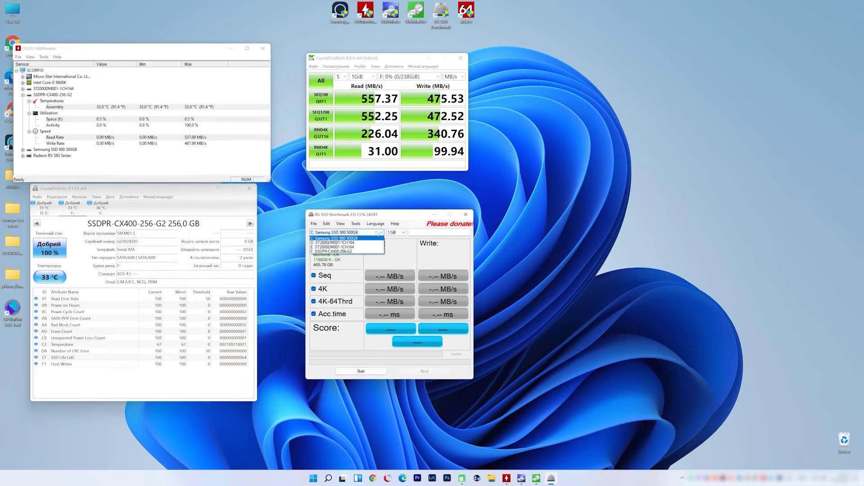
left_click(351, 252)
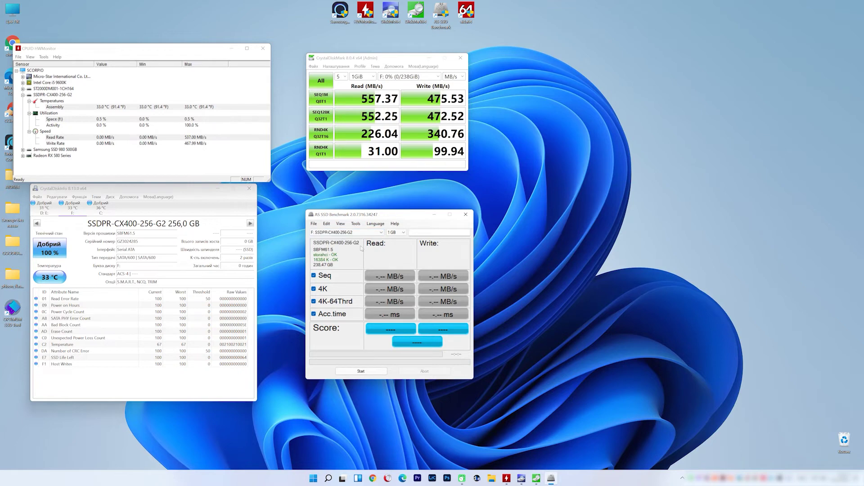
left_click(370, 373)
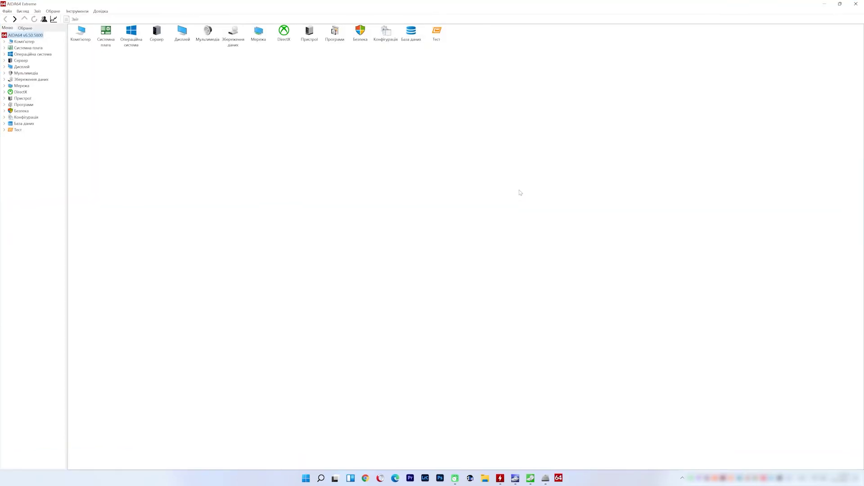
Open AIDA64's Disk Benchmark, minimise the main AIDA64 window, and place the benchmark beside the other test windows.
left_click(91, 12)
left_click(91, 18)
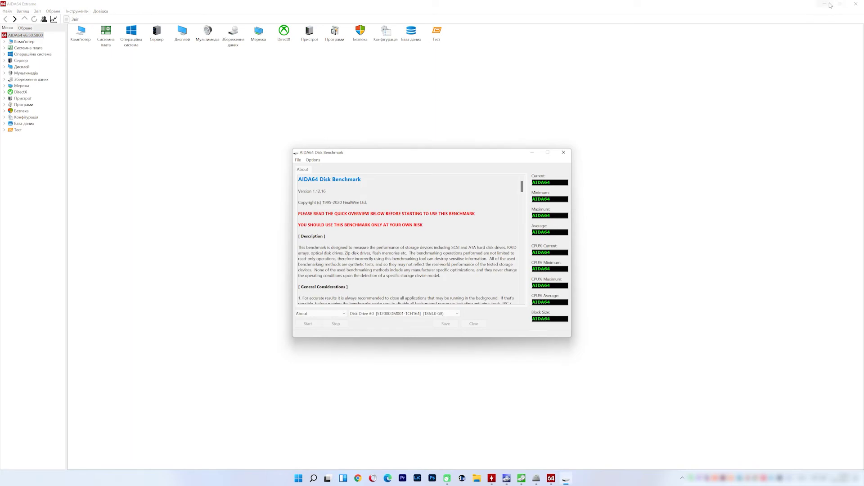
left_click(825, 4)
left_click_drag(513, 153, 716, 110)
Run the Linear Write test on Disk Drive #1, the SSDPR-CX400-256-G2, and check its Assembly temperature in HWMonitor.
left_click(546, 272)
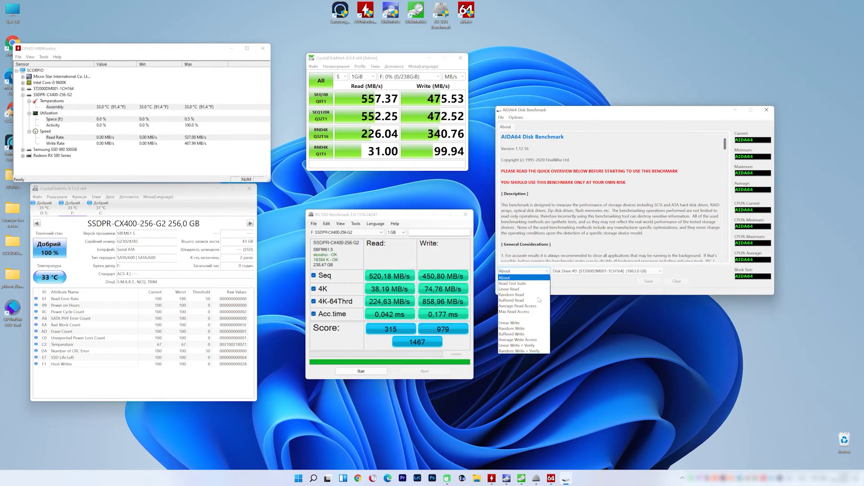
left_click(526, 325)
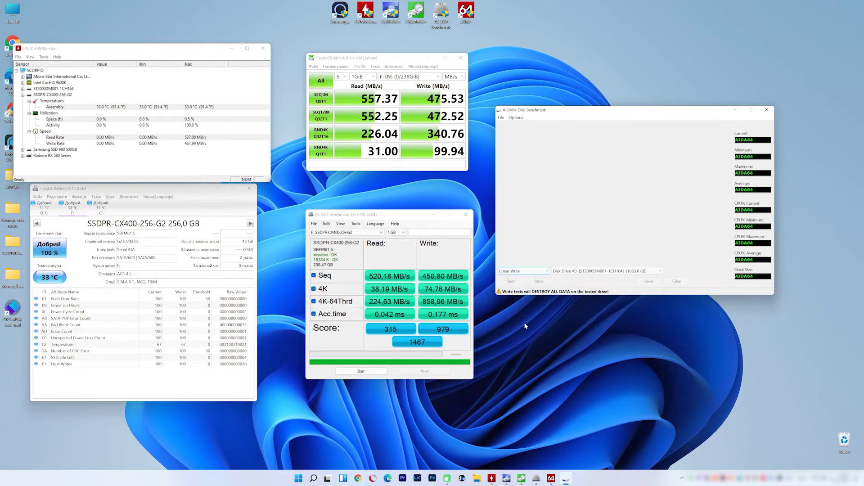
left_click(648, 271)
left_click(599, 283)
left_click(511, 281)
left_click(414, 278)
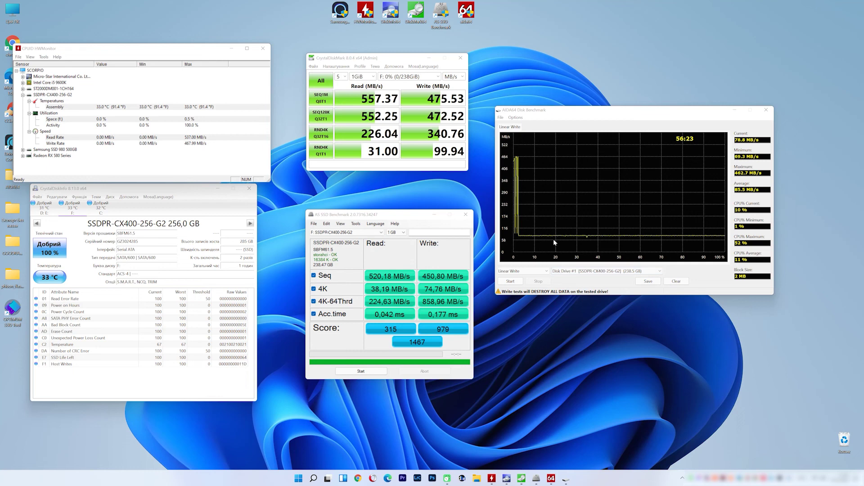
left_click(149, 108)
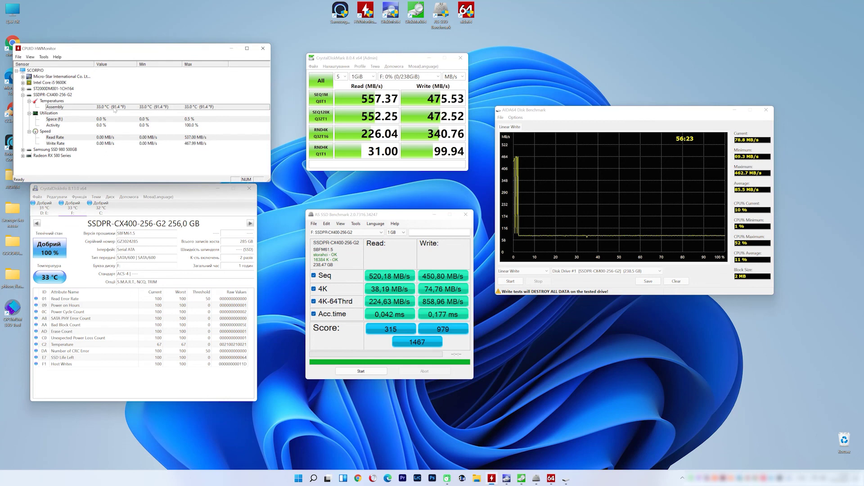